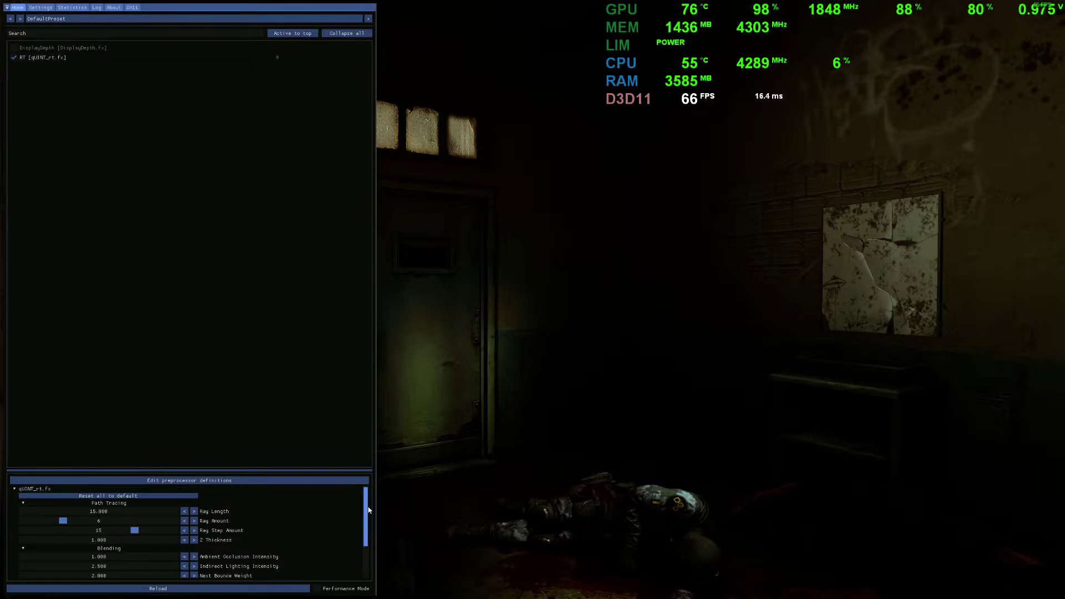
drag(369, 520, 369, 536)
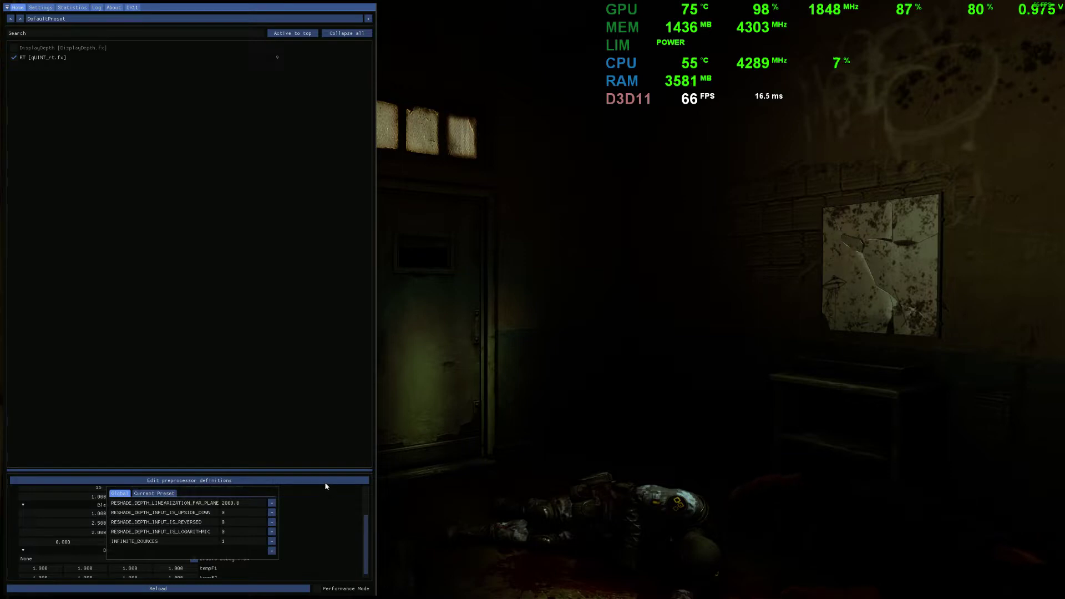
Hide the ReShade menu with the Home key, leaving the ray-traced scene in view
key(Home)
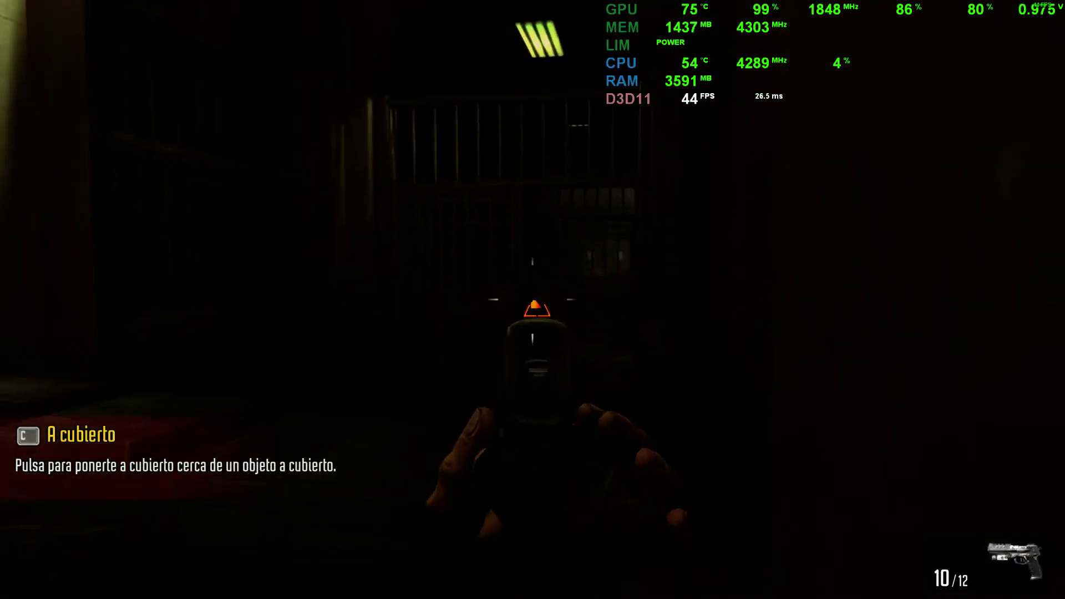
Take cover, shoot the guard, reload, grab his ammo and pull the console lever
key(c)
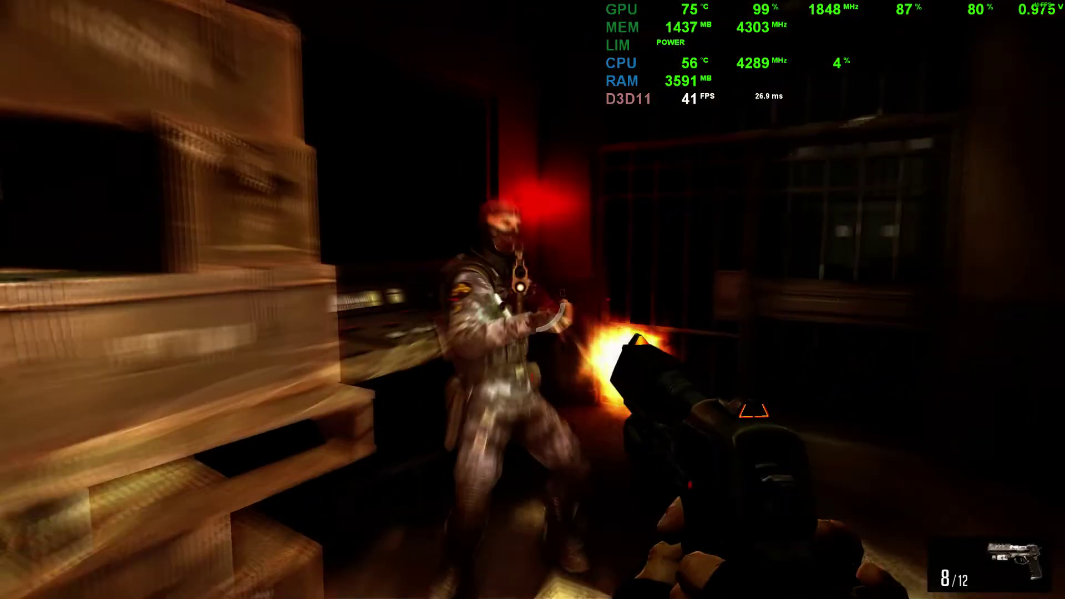
click(533, 300)
key(r)
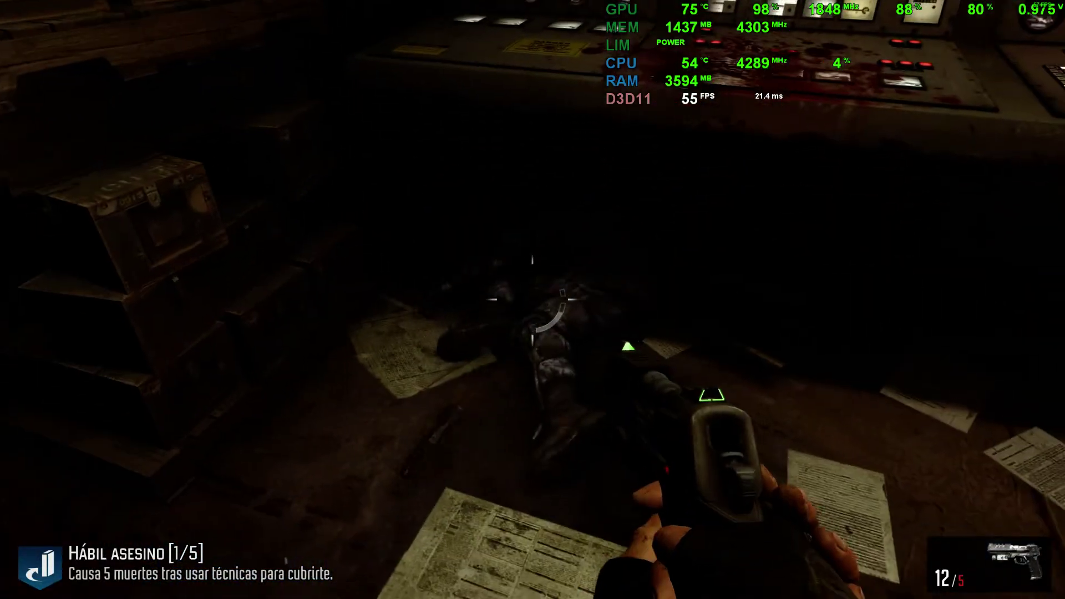
key(w)
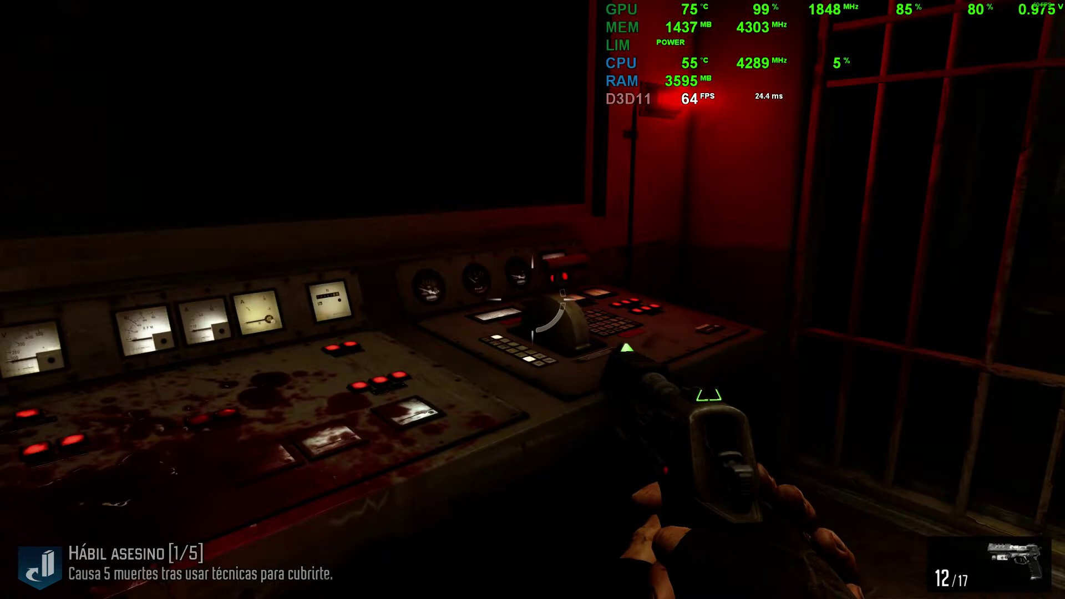
key(w)
key(f)
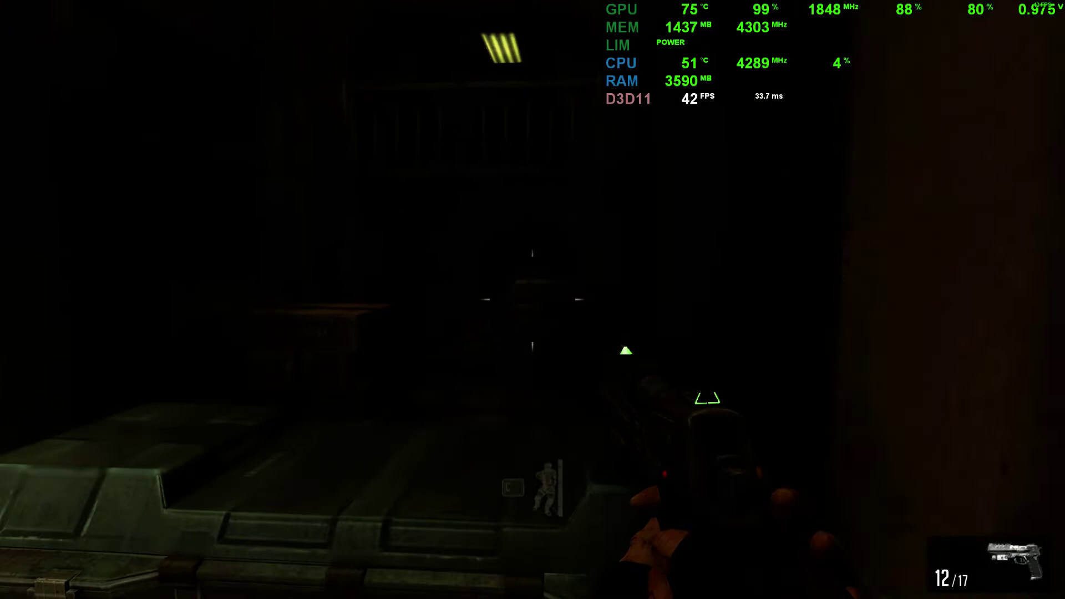
Aim down sights and fire two shots at targets in the dark room
right_click(533, 300)
click(533, 309)
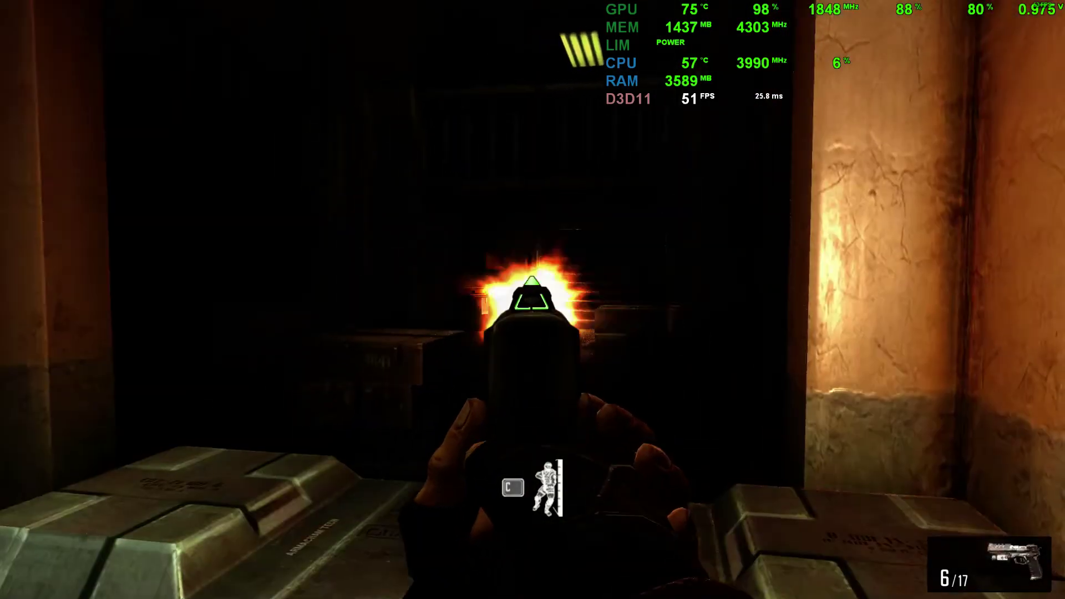
key(a)
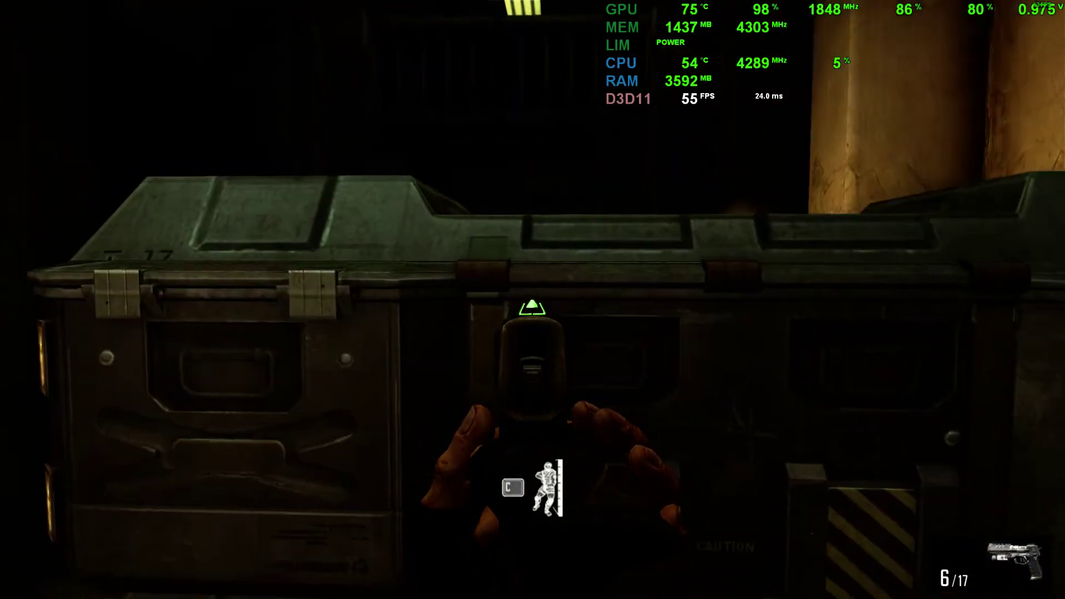
click(532, 308)
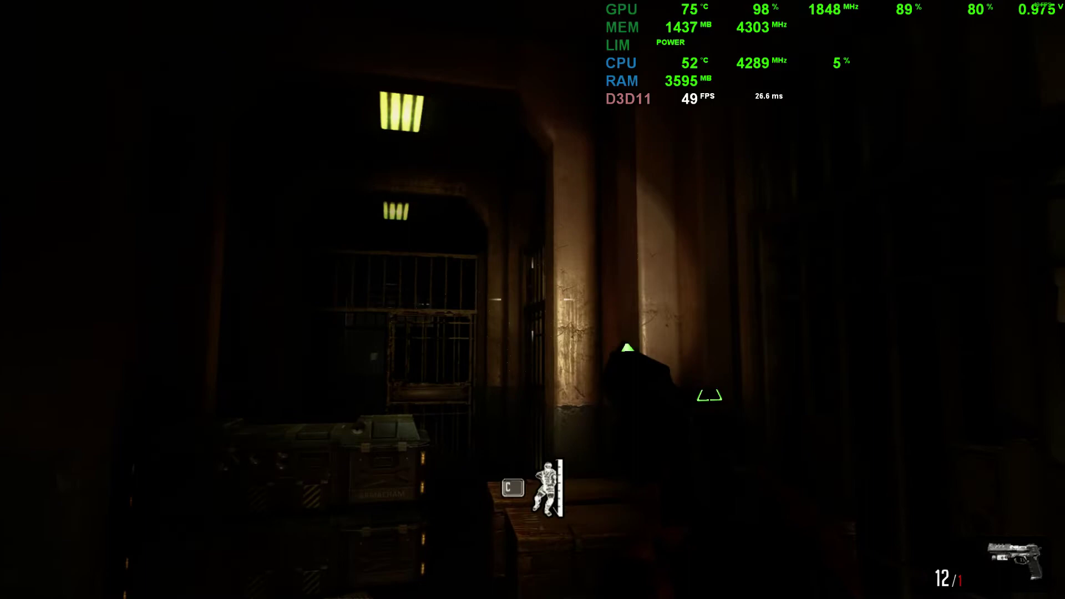
Crouch by the crates, switch on the flashlight and walk through the dark doorway
key(c)
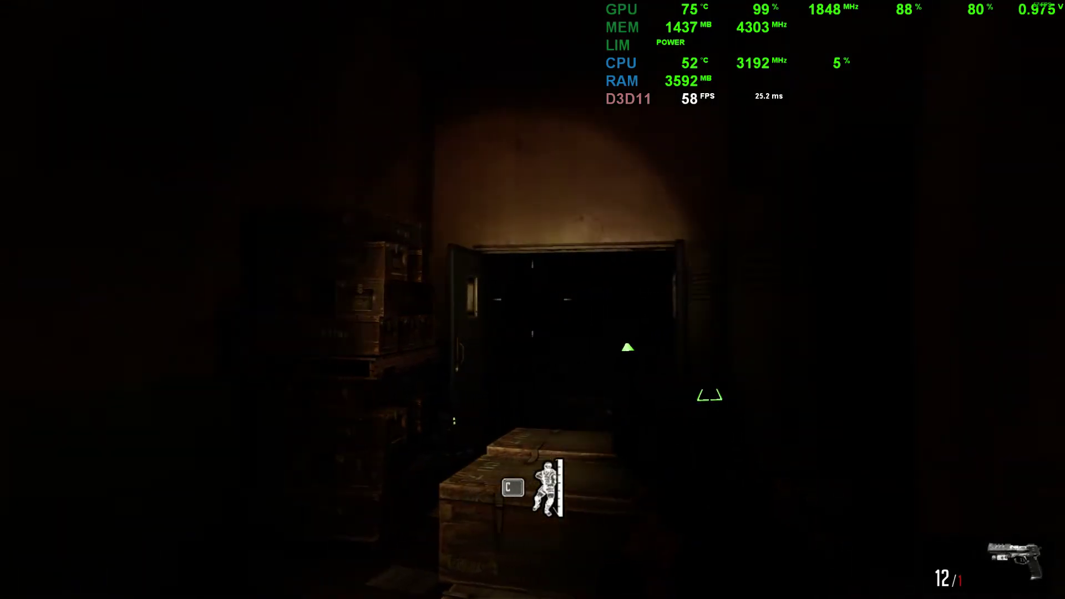
key(f)
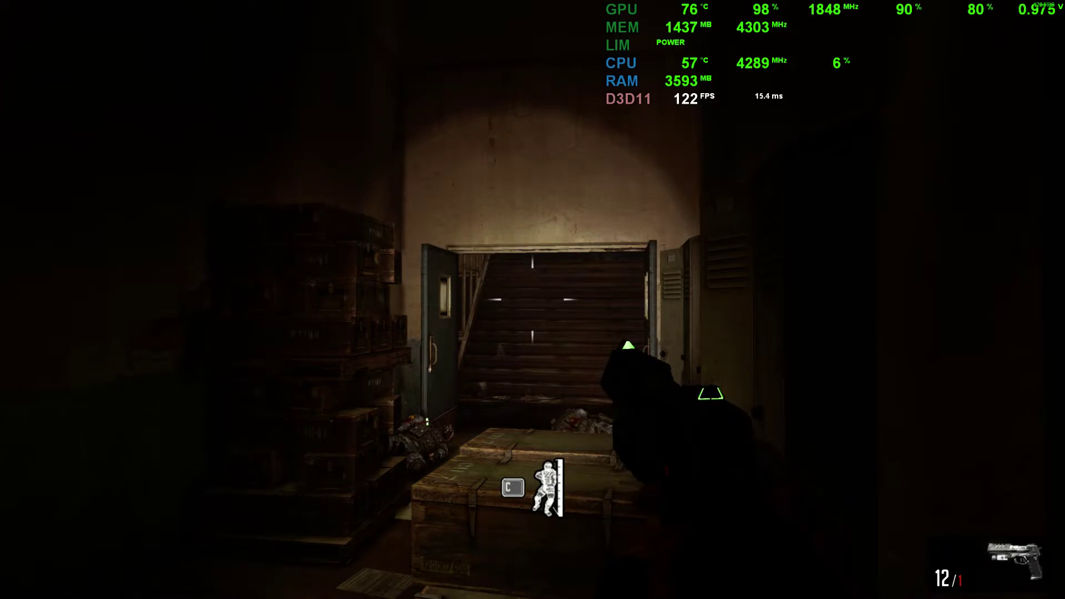
key(w)
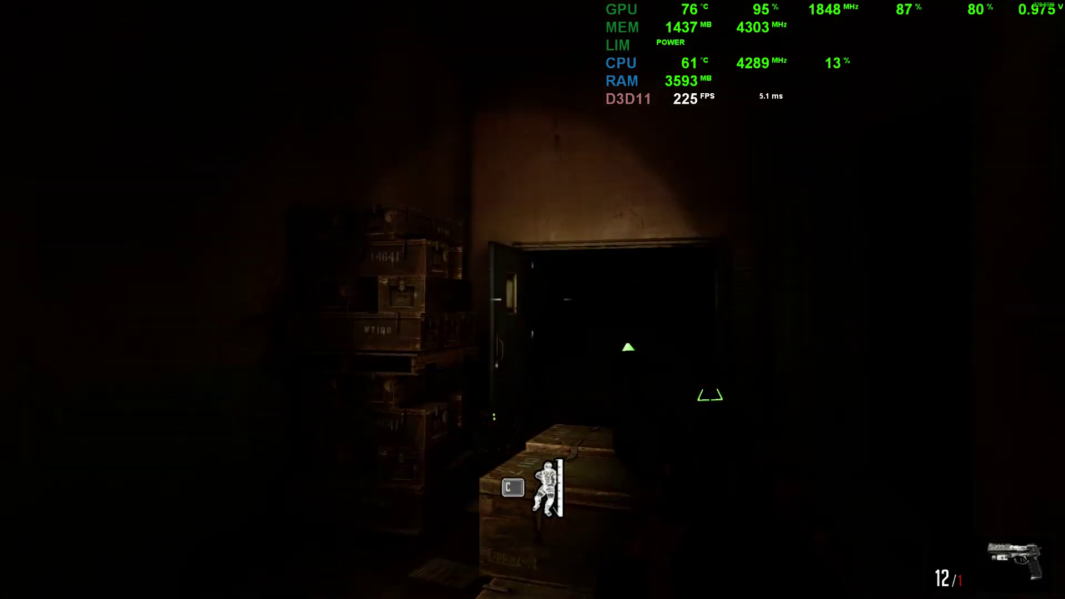
key(w)
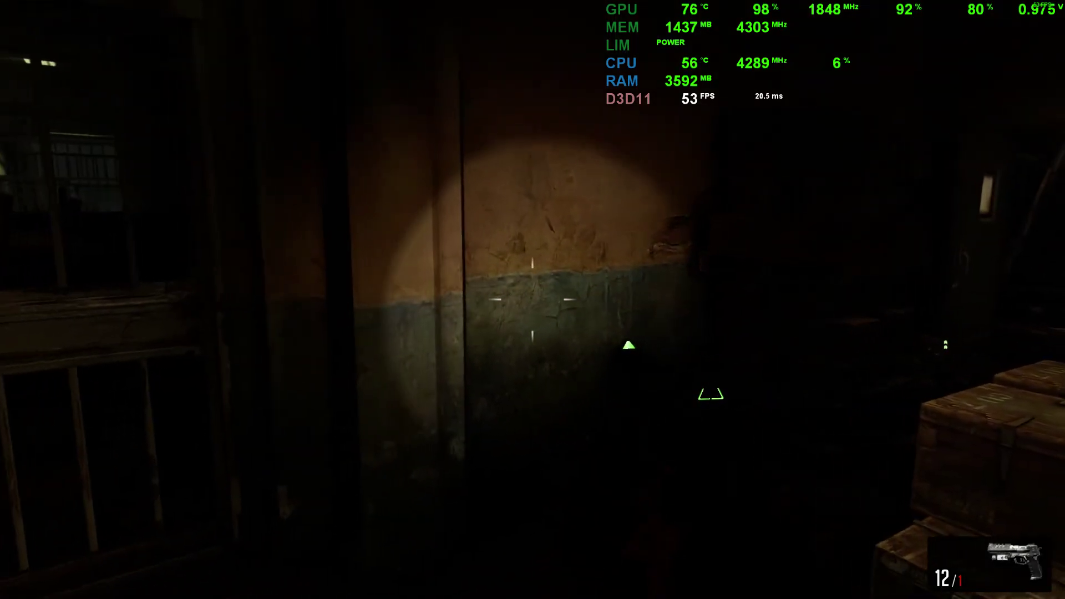
key(a)
click(532, 300)
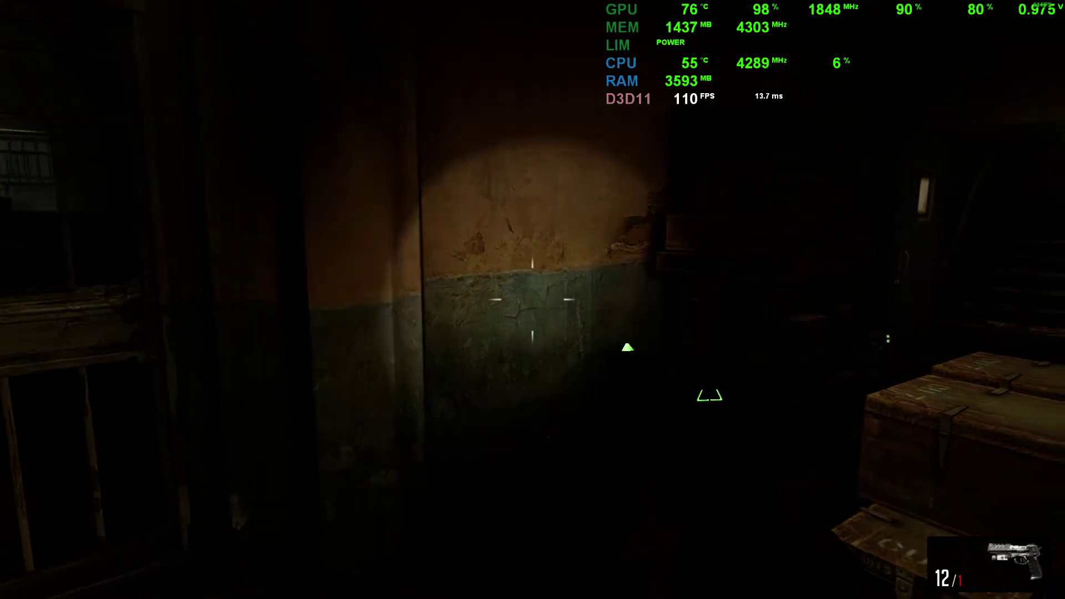
key(w)
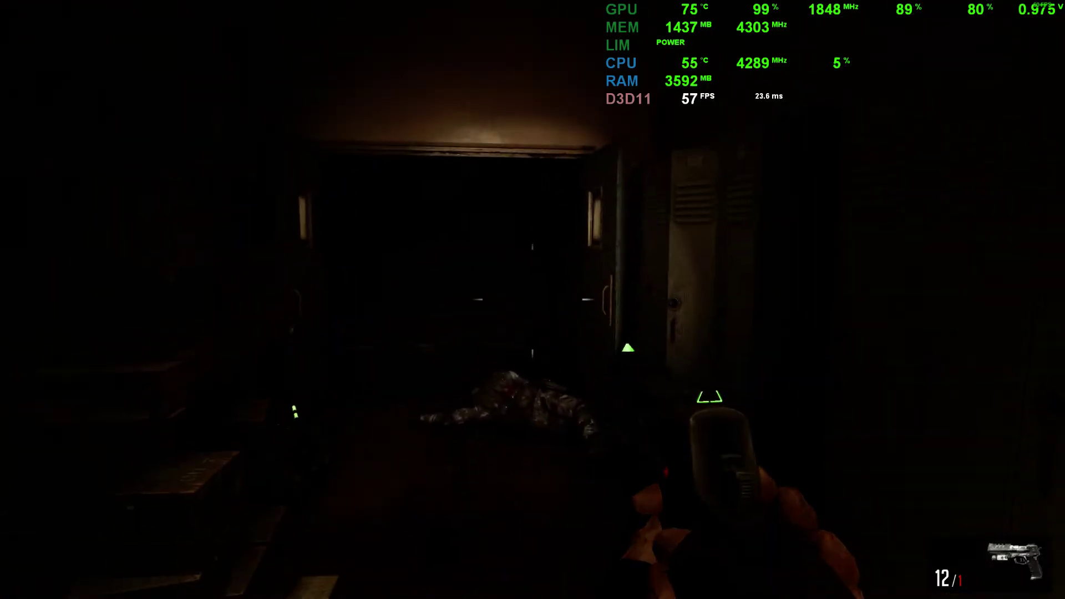
key(w)
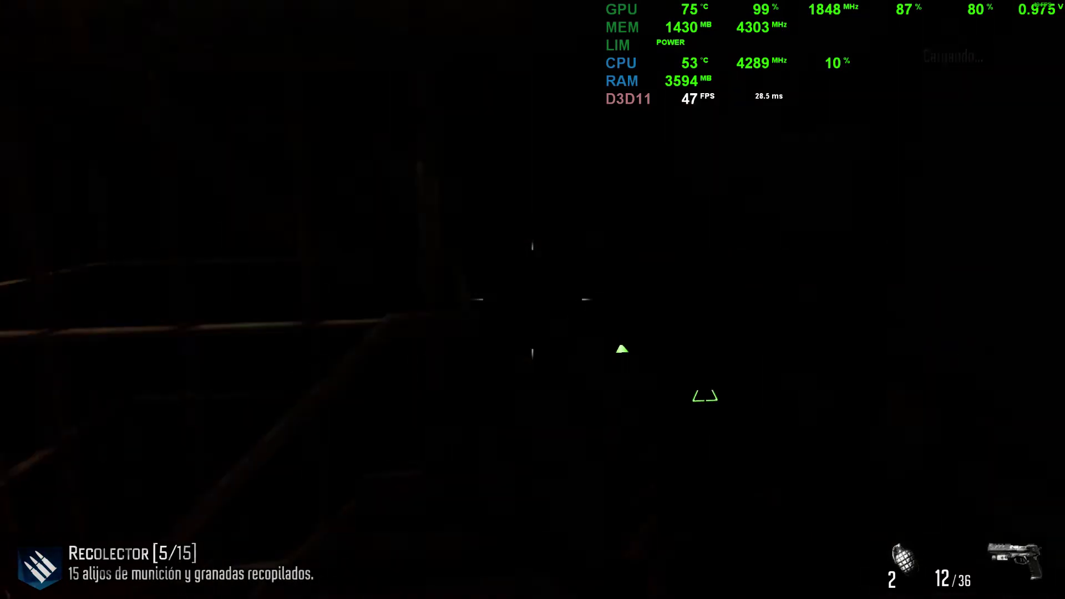
Walk through the dark interior past the stairs toward the corridor enemy
key(w)
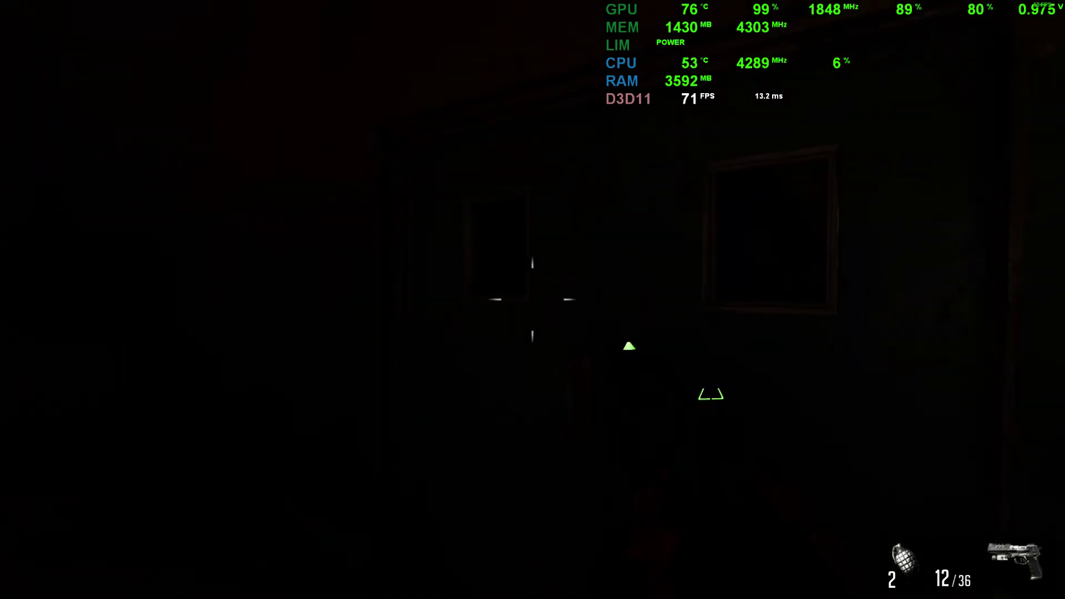
key(w)
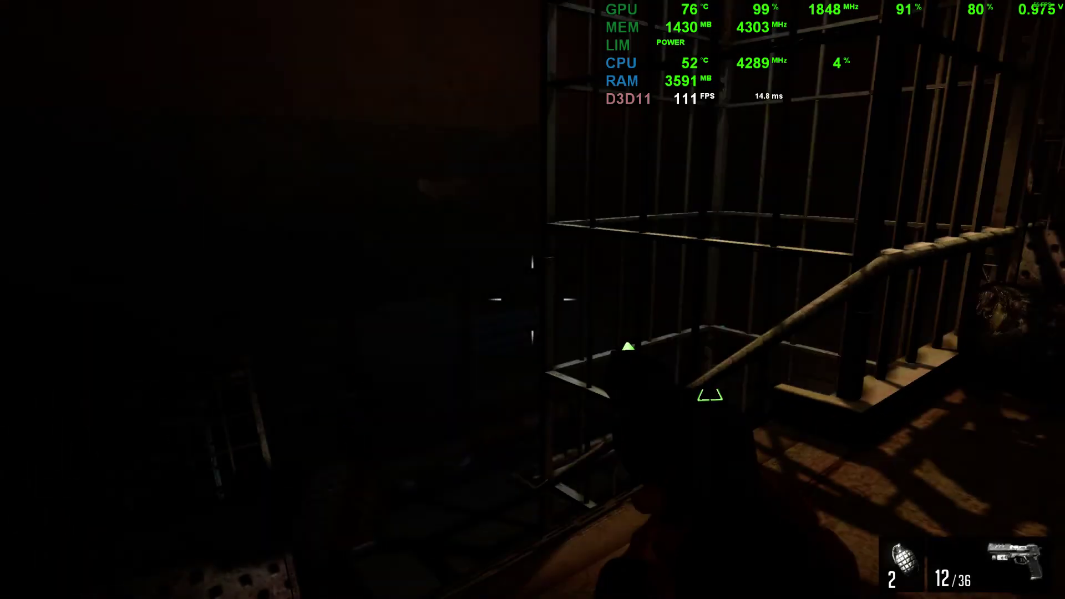
key(w)
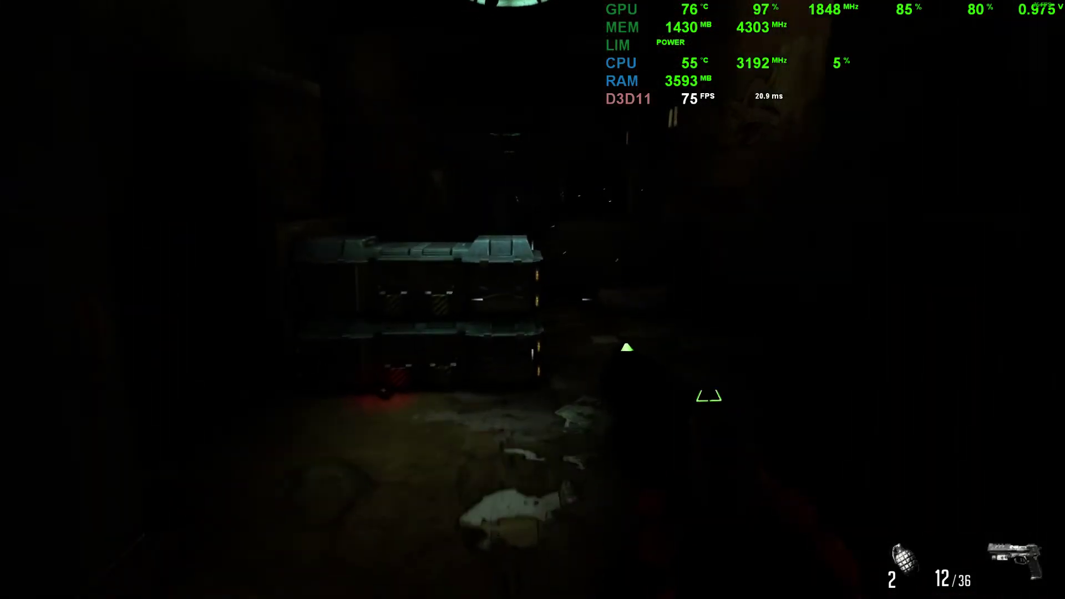
key(w)
Aim down the pistol sights and fire four shots at the enemy
right_click(533, 299)
click(533, 299)
click(533, 300)
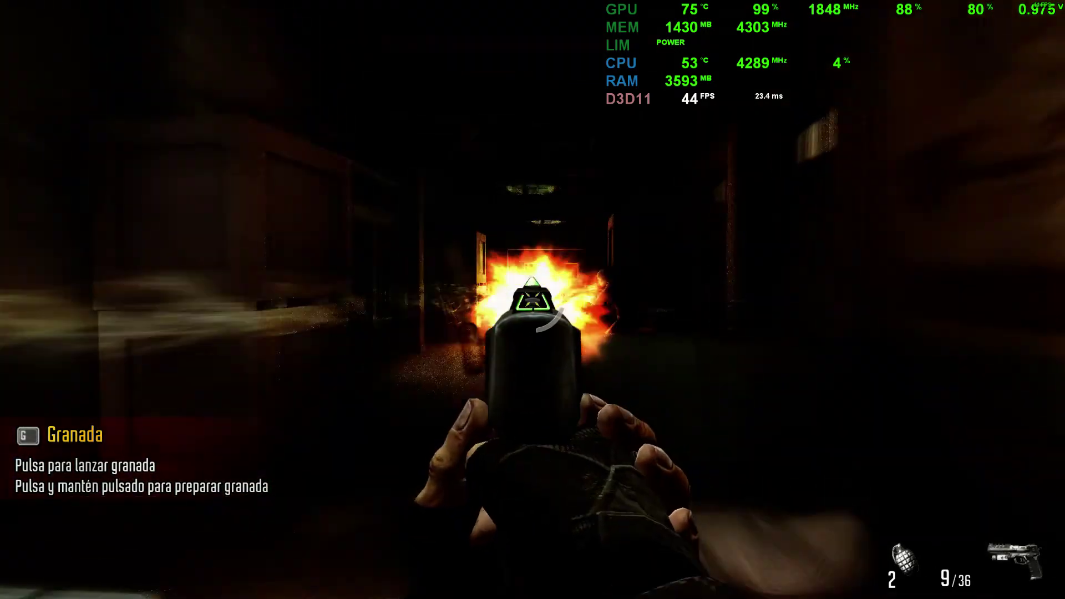
click(533, 300)
click(532, 299)
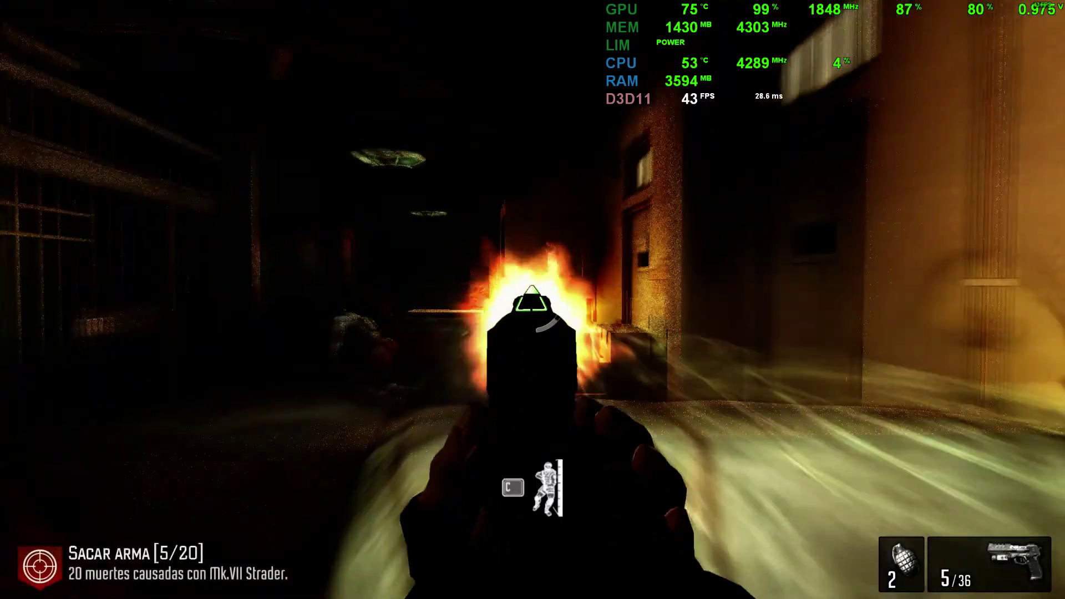
click(533, 300)
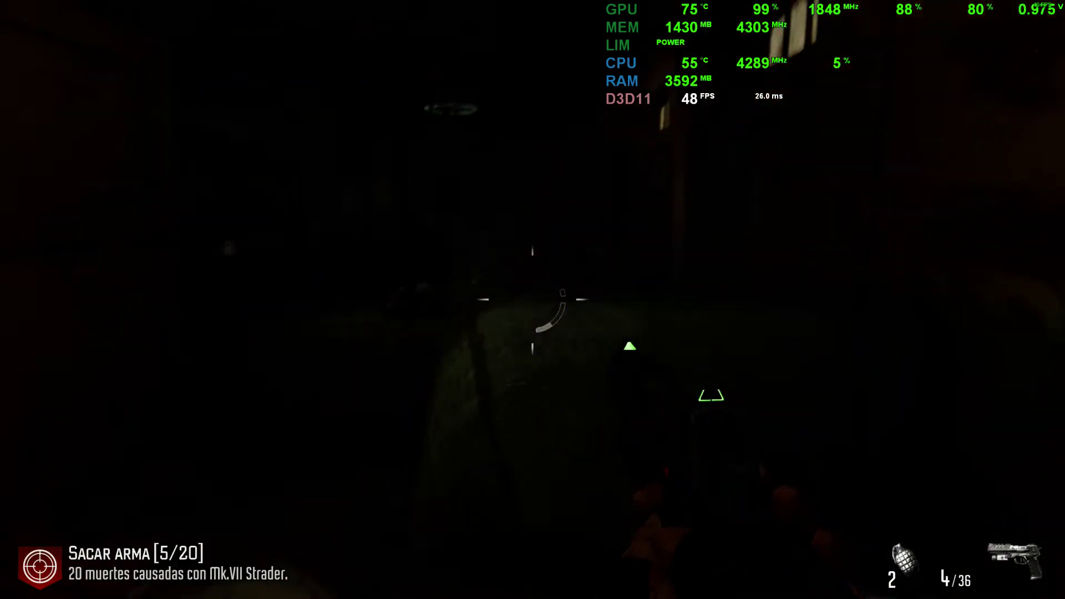
Reload, mantle over the metal crate and fire at the enemy beyond
key(r)
key(w)
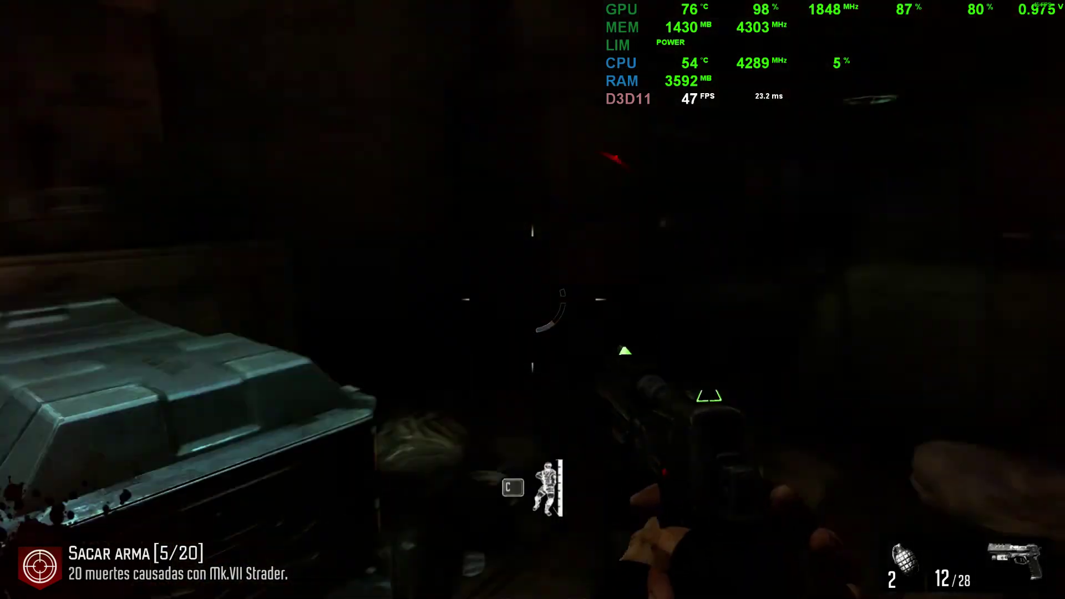
key(space)
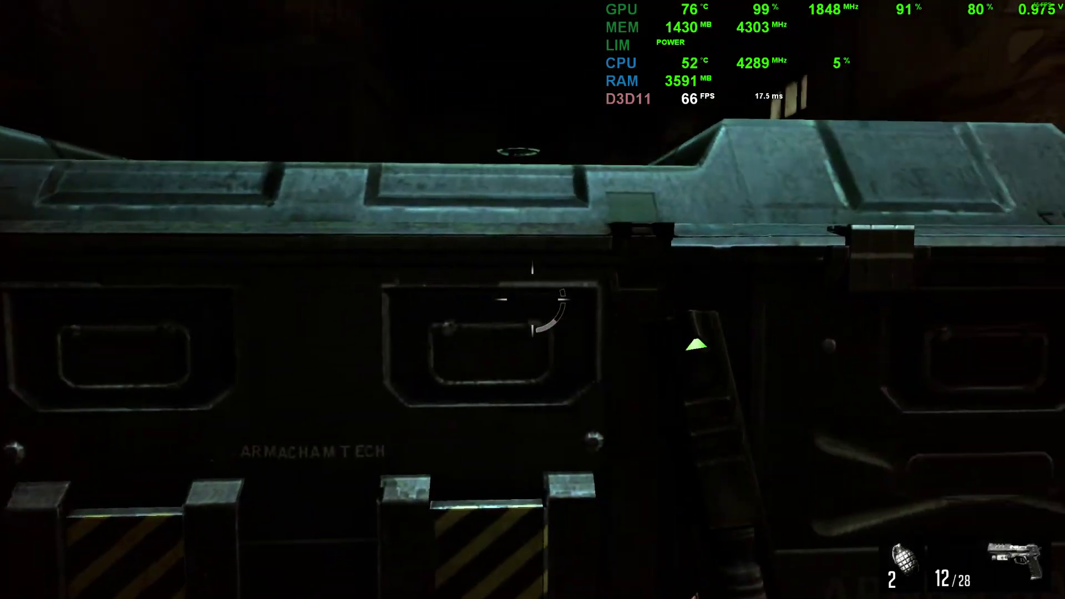
right_click(533, 300)
right_click(532, 300)
key(w)
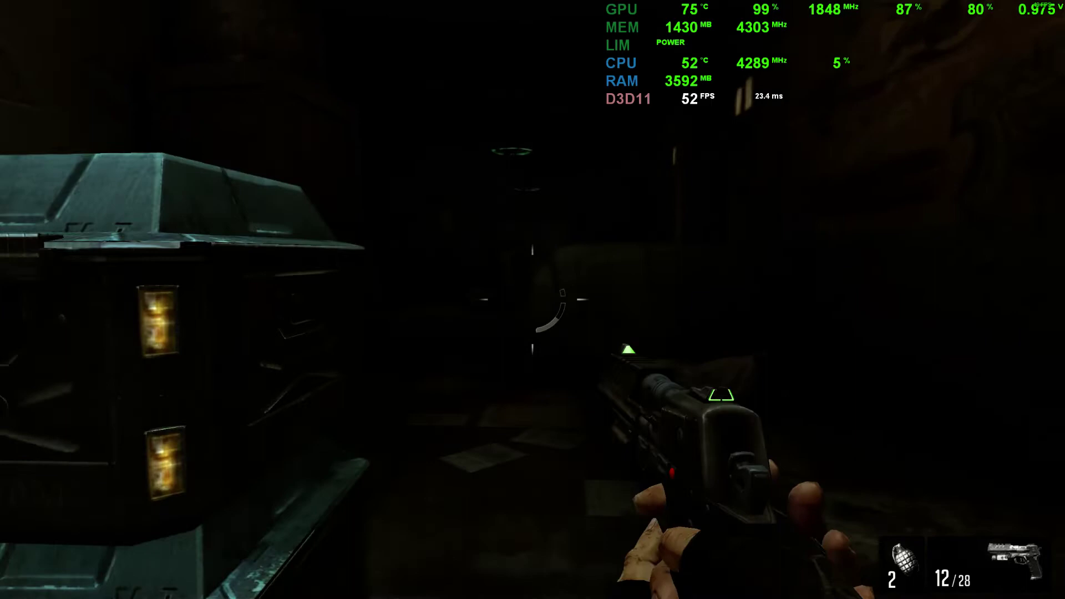
click(532, 300)
key(w)
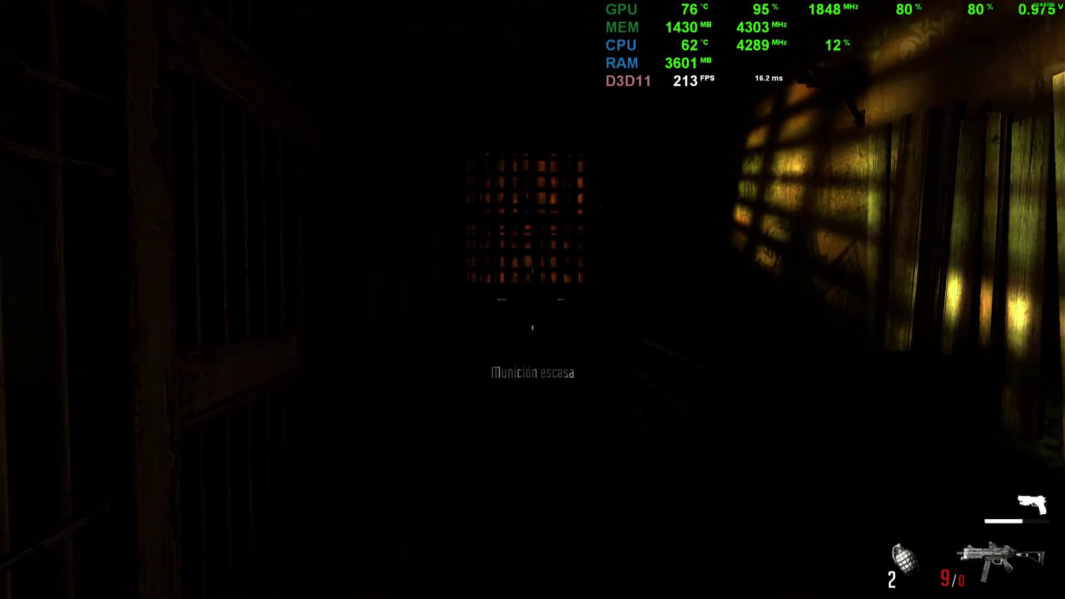
Turn toward the doorway, crouch beside the ammo crates and sneak past them
drag(532, 300, 333, 299)
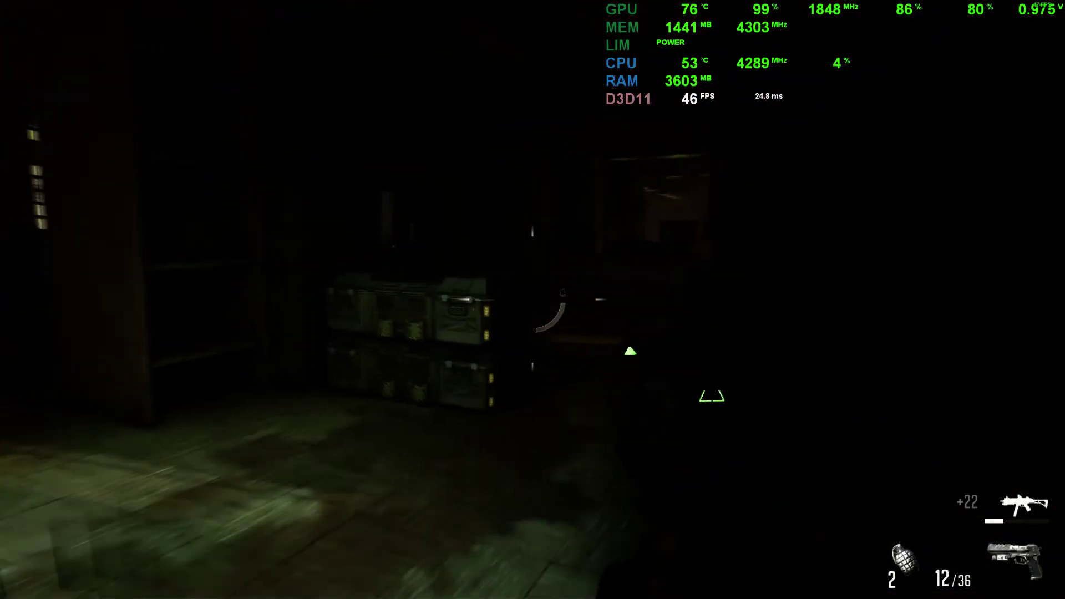
key(c)
key(w)
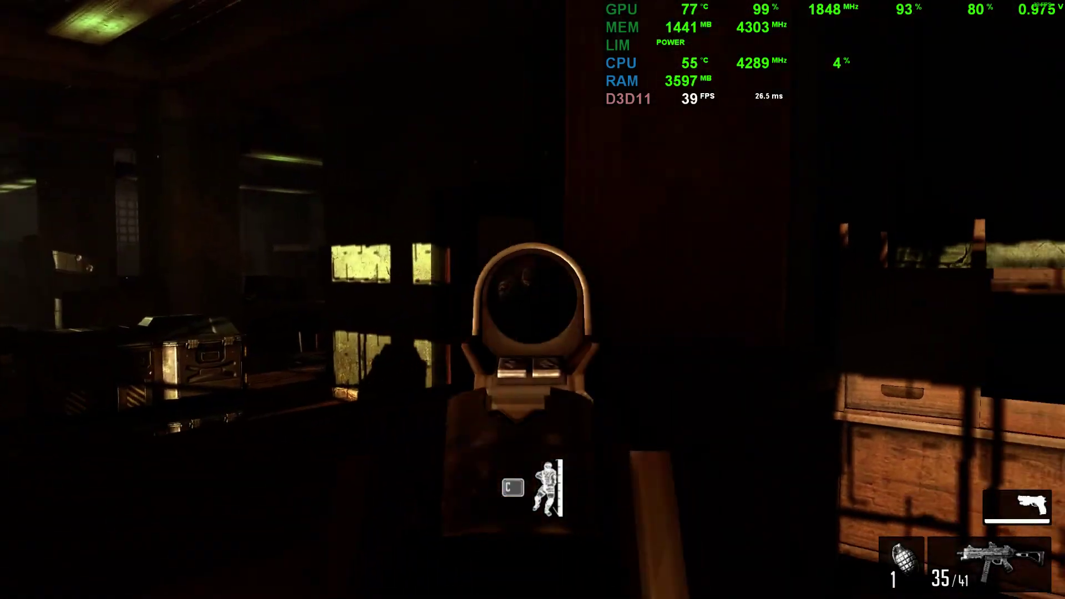
Gun down the office enemies with aimed submachine-gun fire, then switch weapons with 1
drag(532, 301, 533, 300)
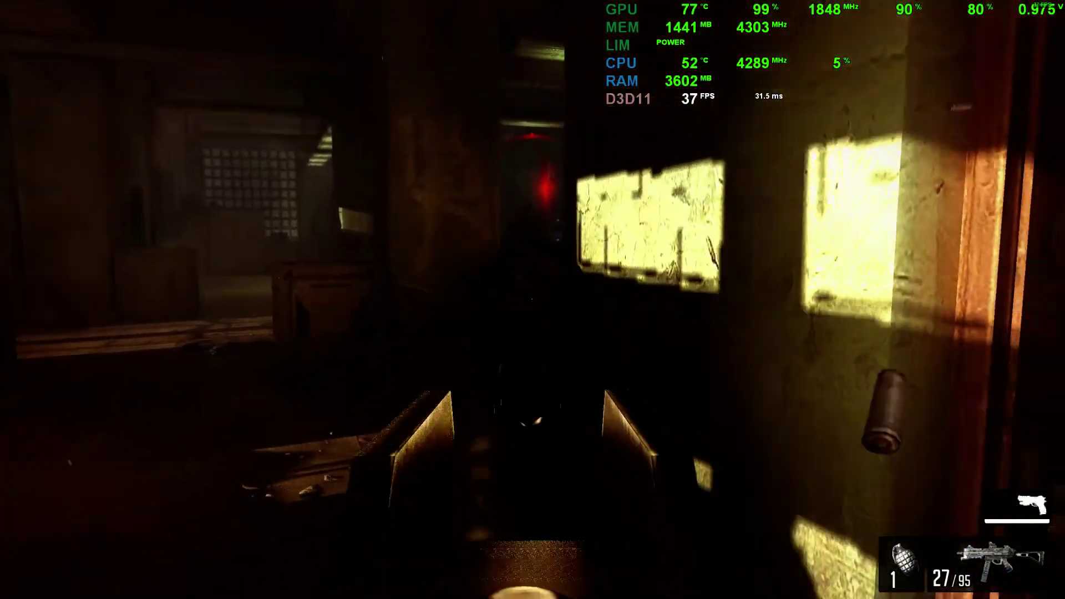
click(532, 300)
key(w)
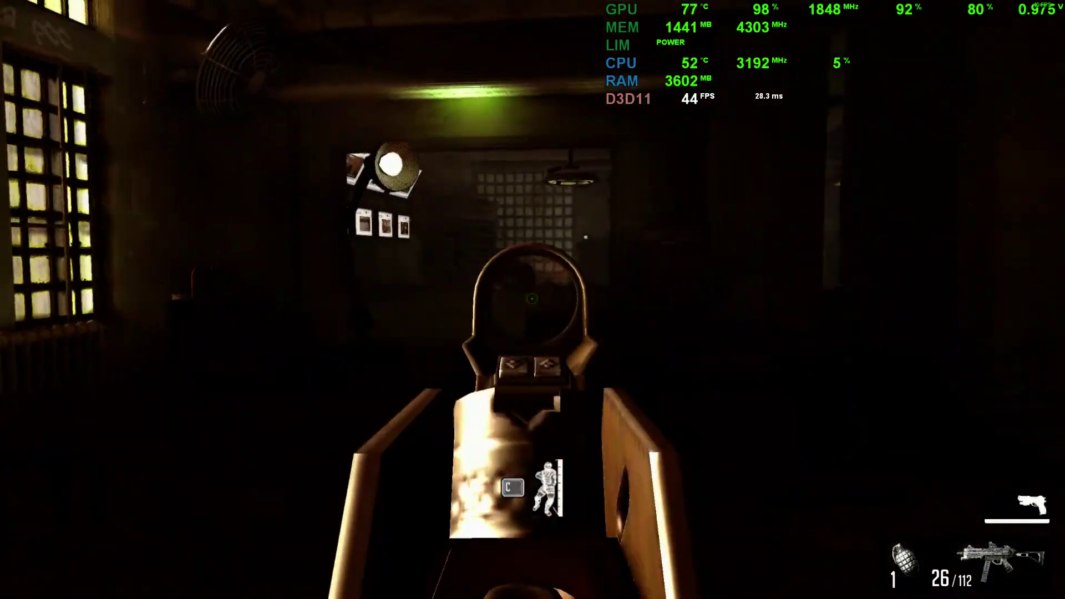
click(532, 299)
drag(533, 299, 533, 299)
click(532, 300)
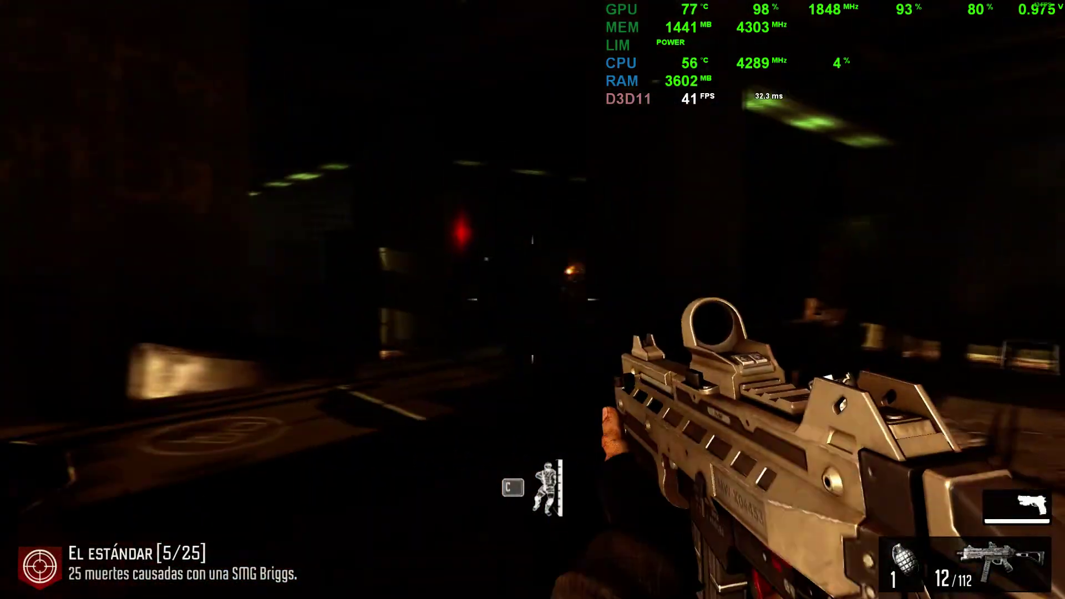
right_click(533, 300)
click(532, 300)
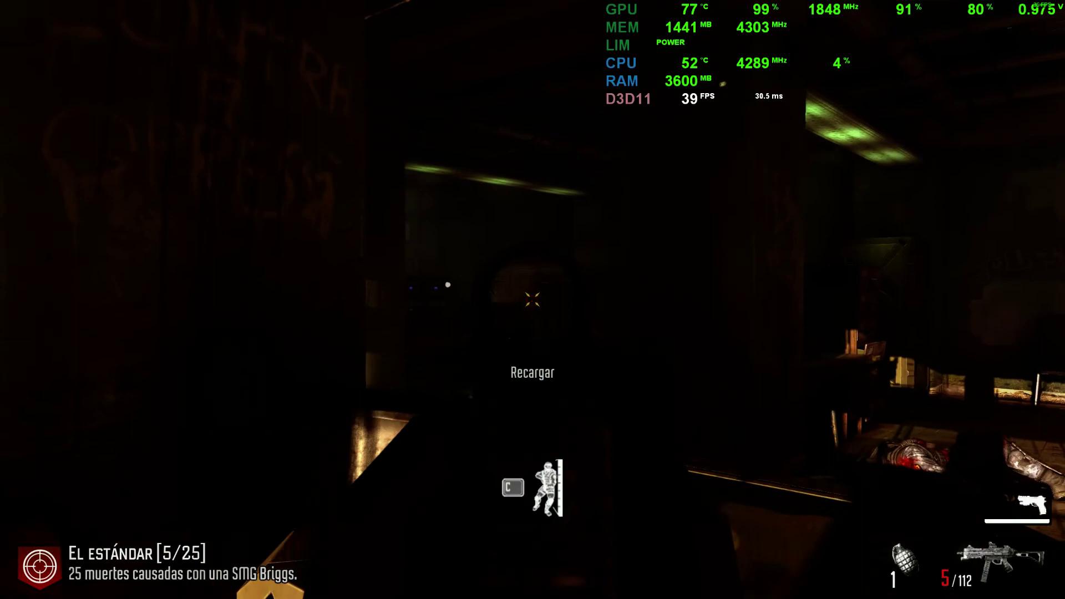
click(533, 300)
key(1)
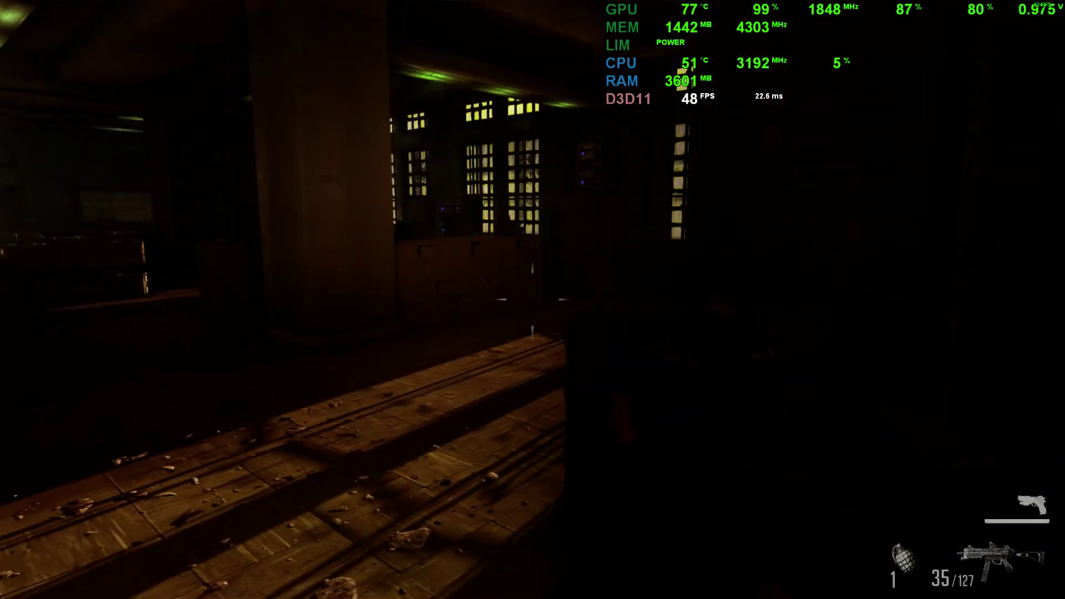
key(w)
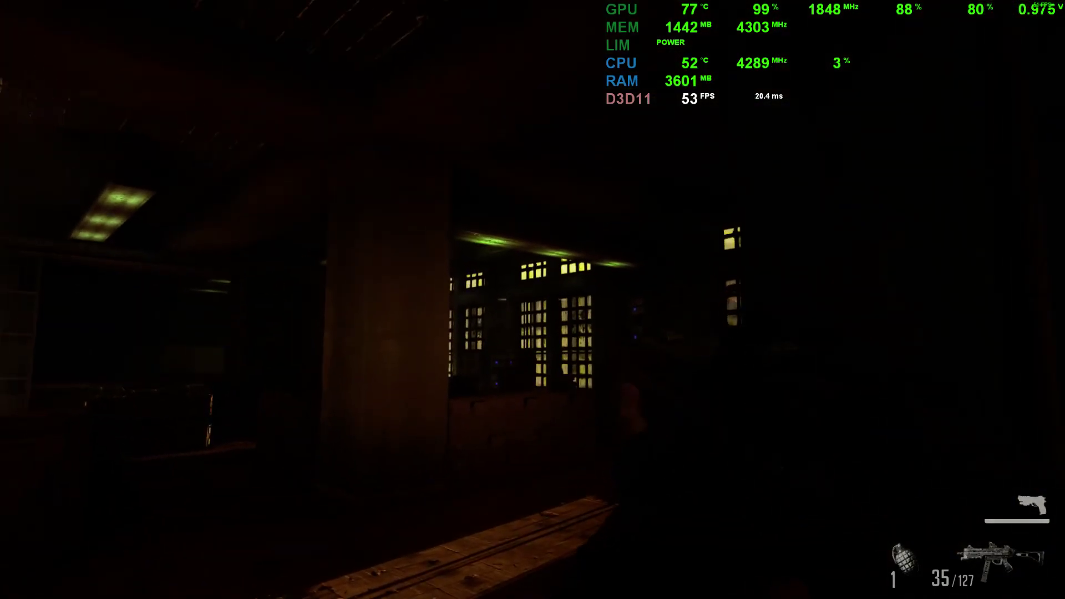
Walk through the dark warehouse and down the corridor with weapon raised, holding fire
key(w)
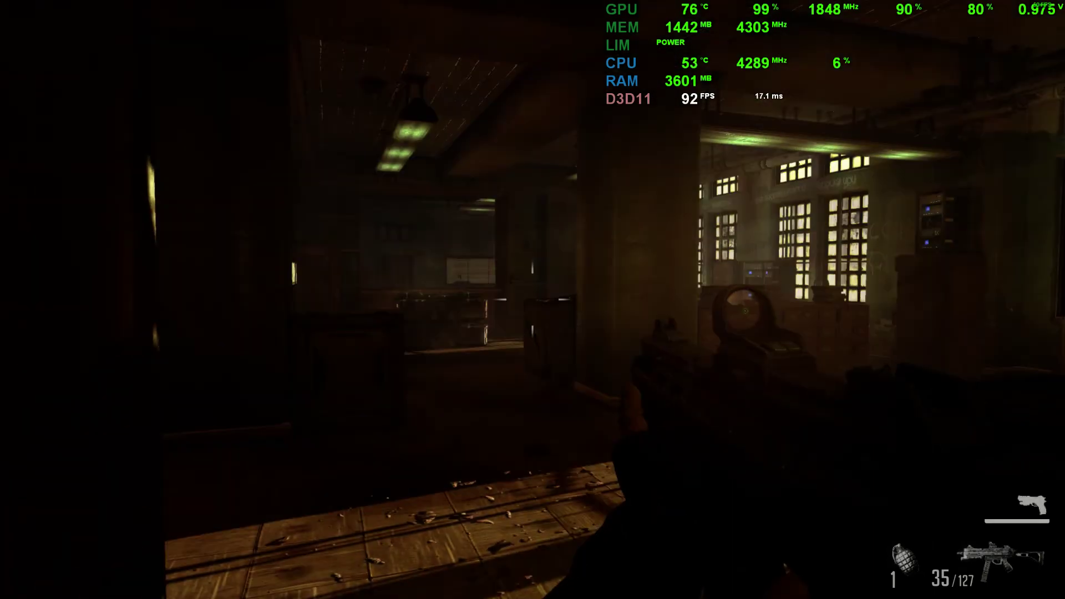
key(w)
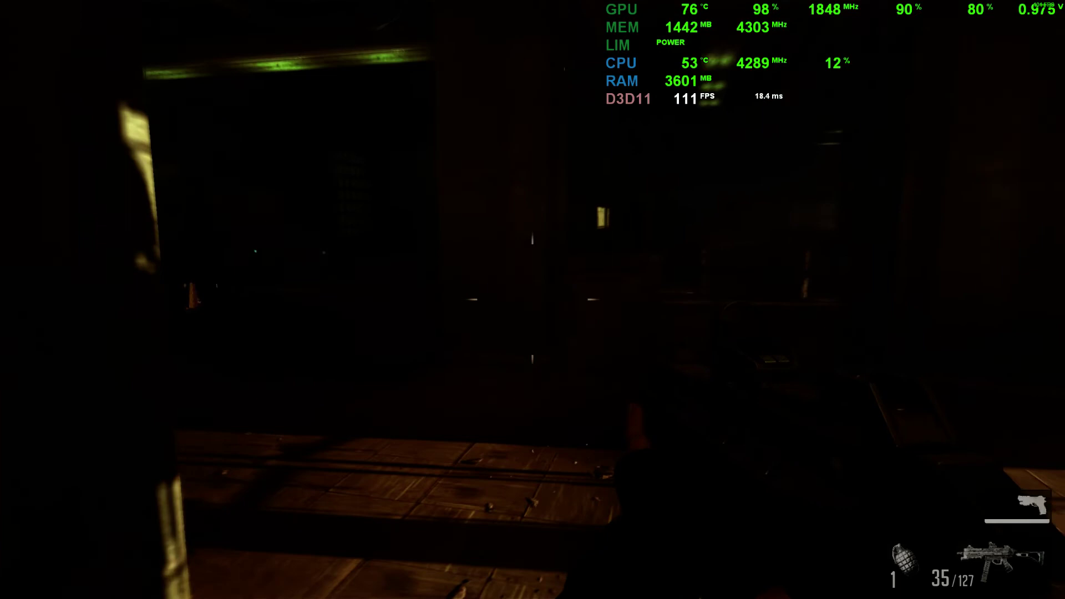
key(w)
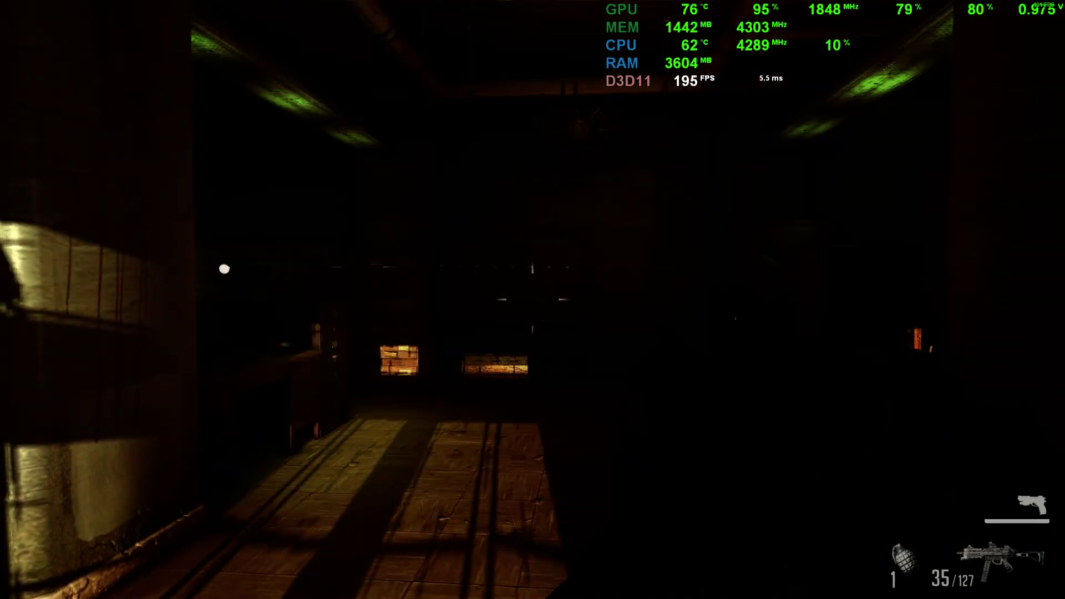
key(w)
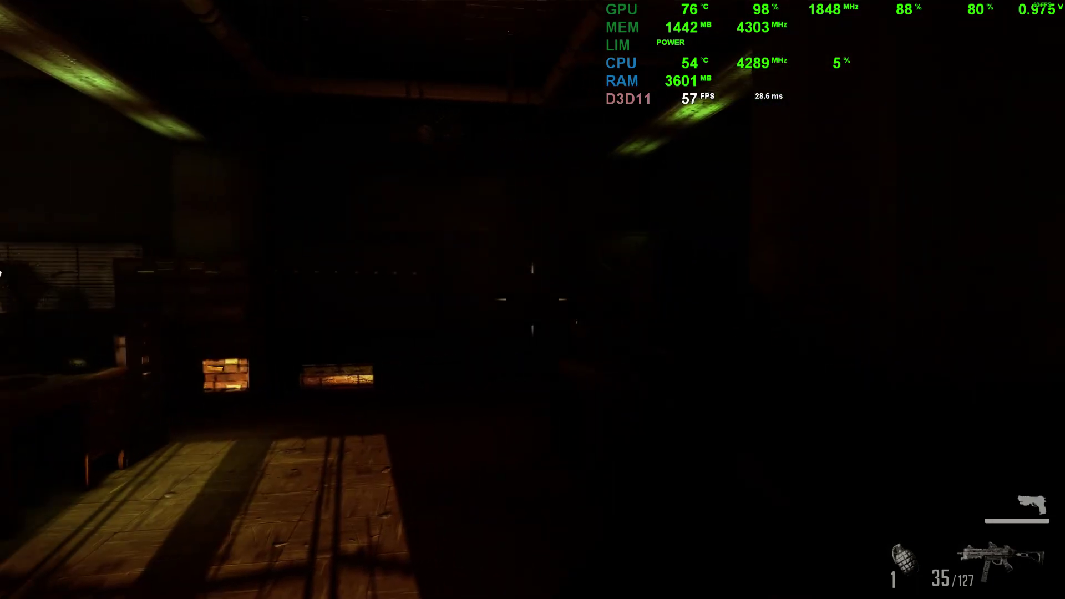